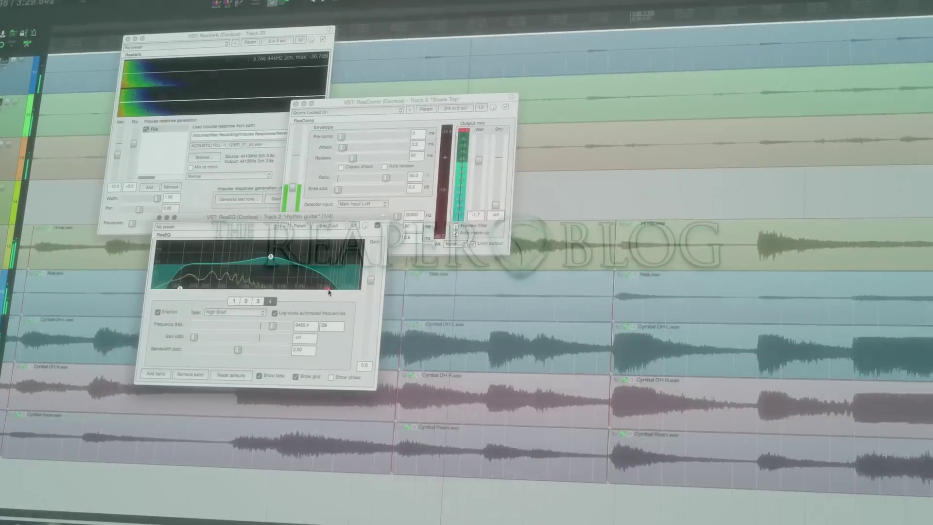
mouse_move(328, 292)
mouse_down()
mouse_move(305, 291)
mouse_move(347, 292)
mouse_up()
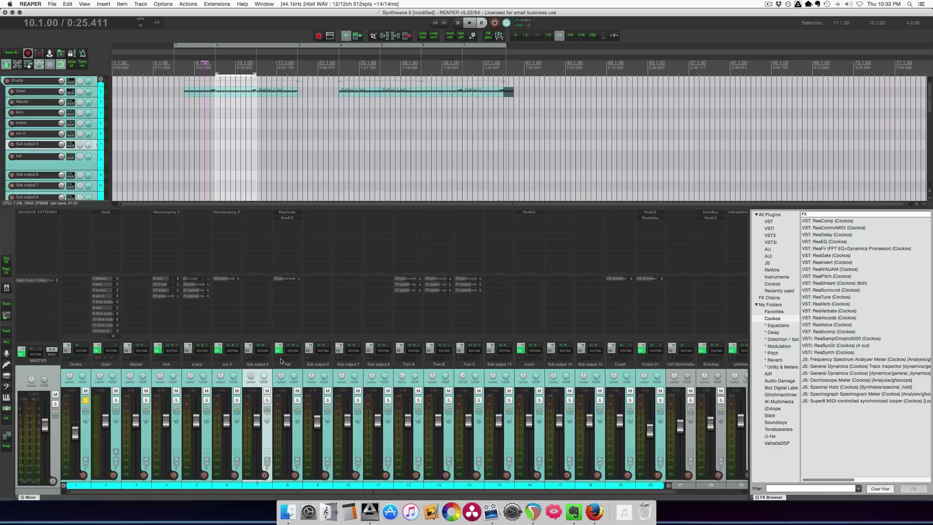
- Play the drum section, unmute the gated reverb track, and play the section again to compare the sound
key(space)
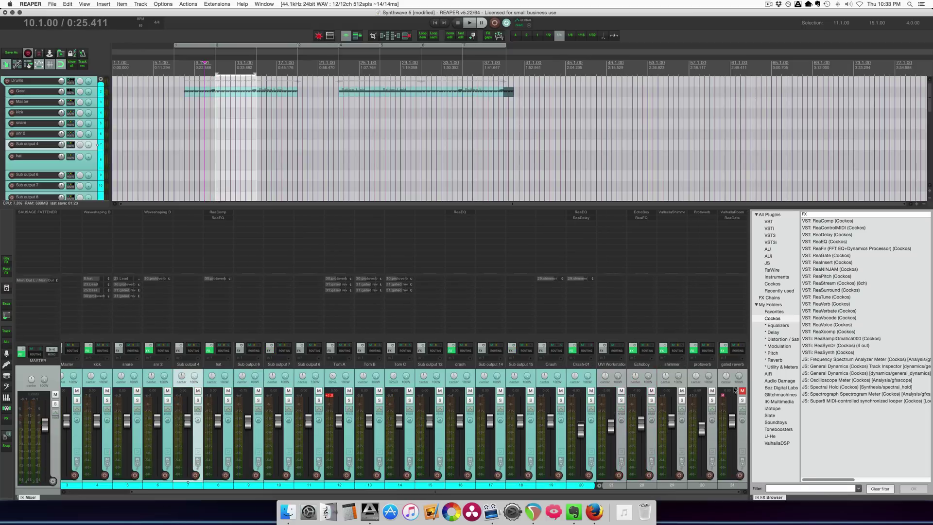
click(742, 390)
key(space)
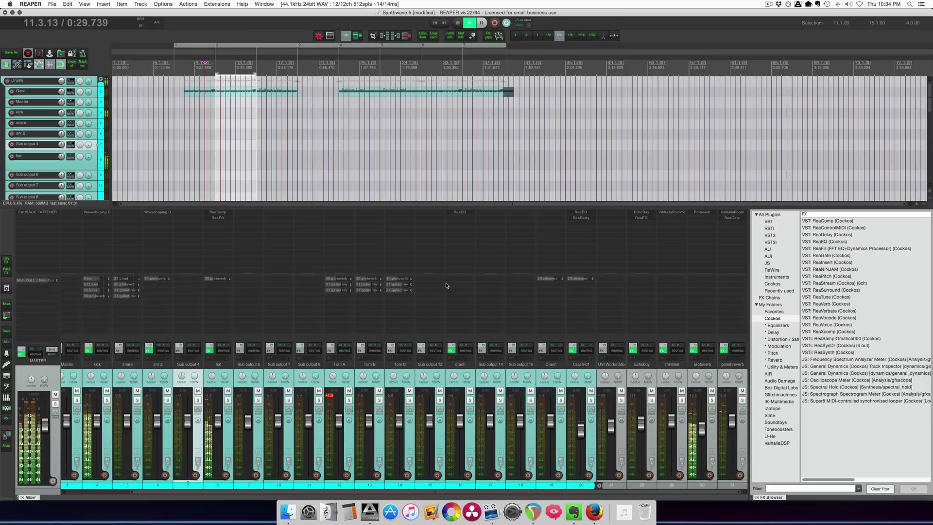
key(space)
- Examine the ValhallaRoom and ReaGate plugins on the existing gated reverb track and close their windows
click(732, 212)
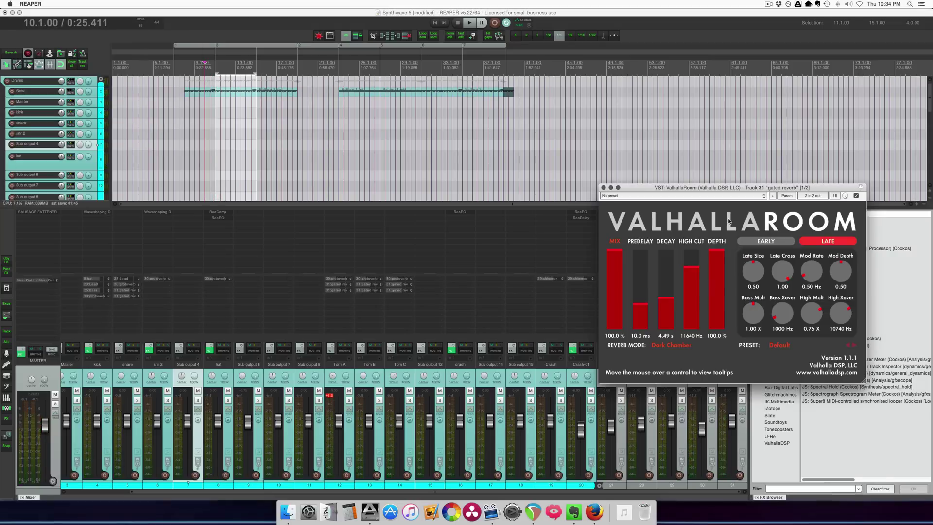
drag(750, 192, 423, 188)
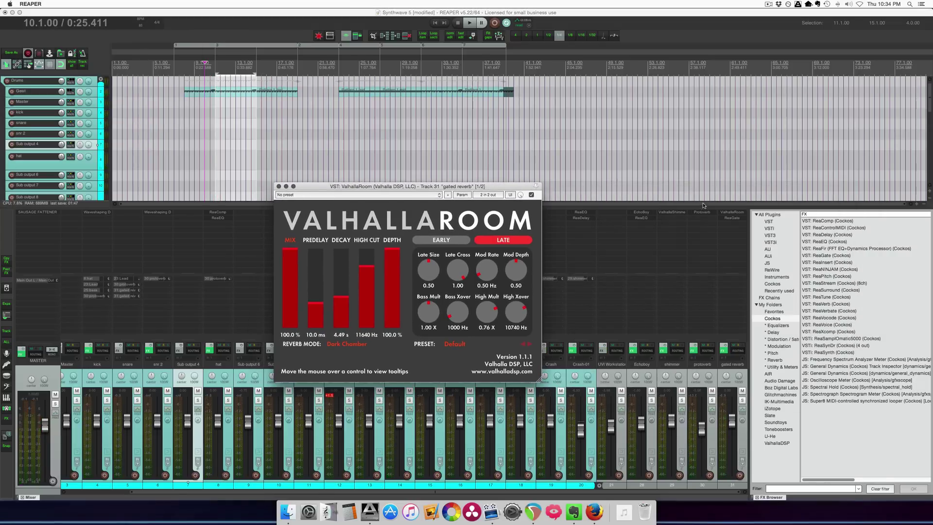
click(732, 218)
click(733, 218)
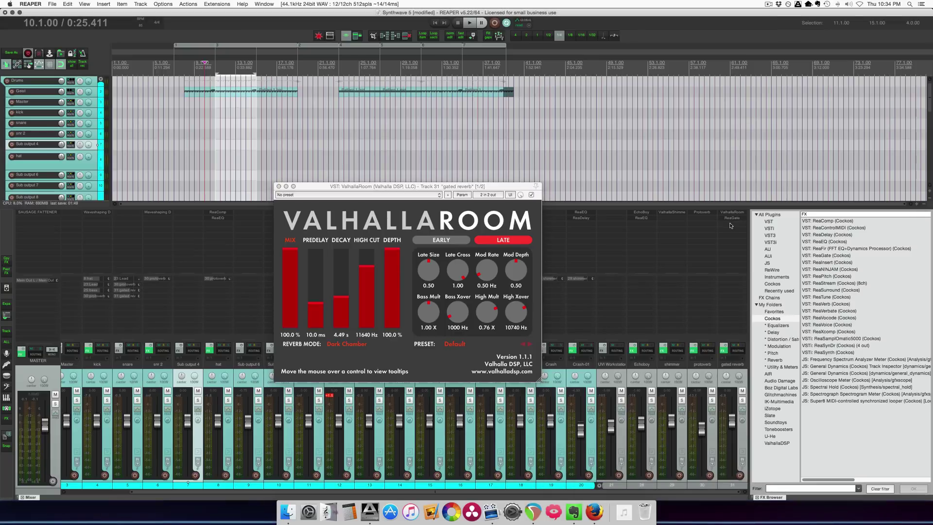
click(502, 186)
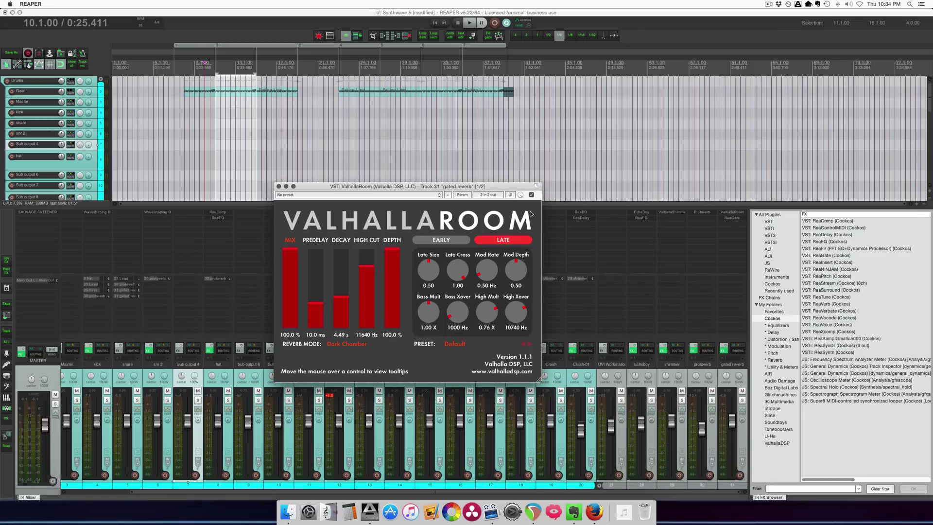
click(278, 186)
- Delete the existing gated reverb track and confirm the removal
click(731, 371)
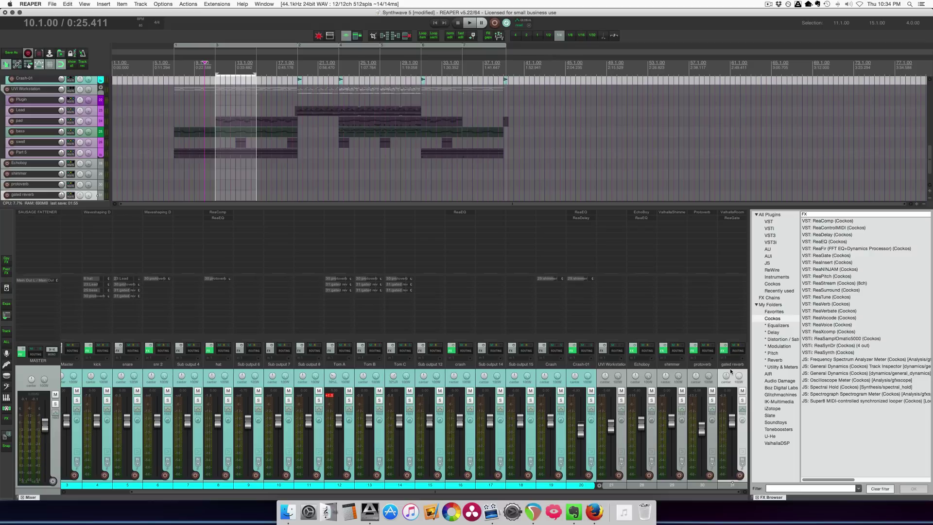
key(Delete)
key(Return)
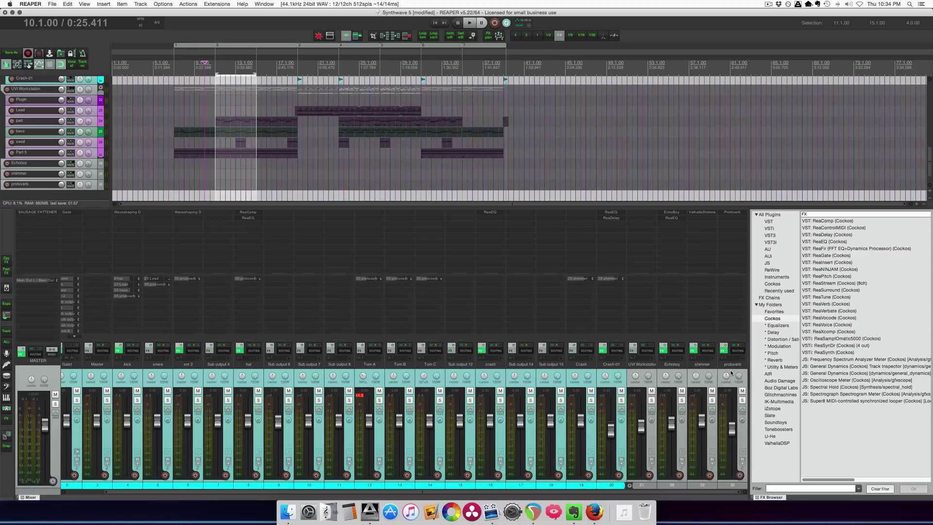
- Insert a new track after the protoverb track and name it Gated verb
click(731, 374)
key(super+t)
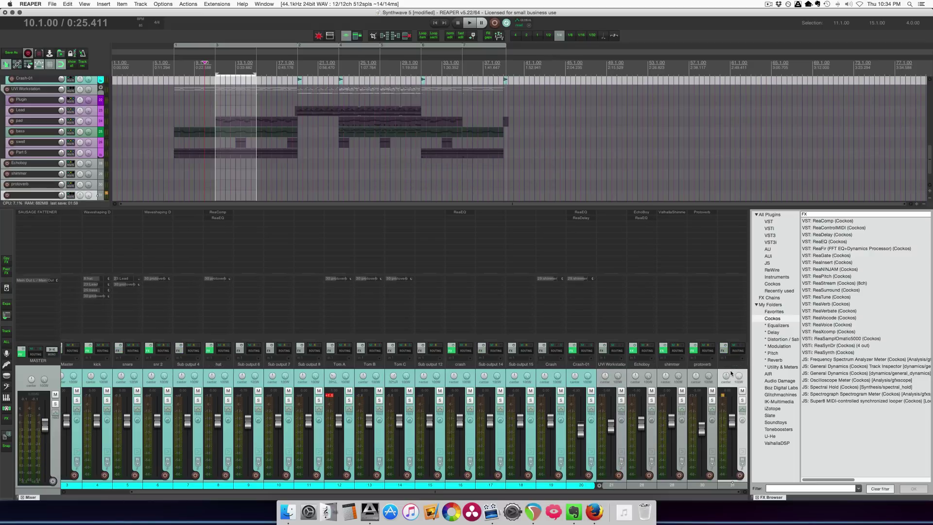
double_click(734, 366)
key(Return)
- Add ValhallaRoom to the Gated verb track with depth 100%, high cut 12390 Hz and decay 12.84 s
click(779, 361)
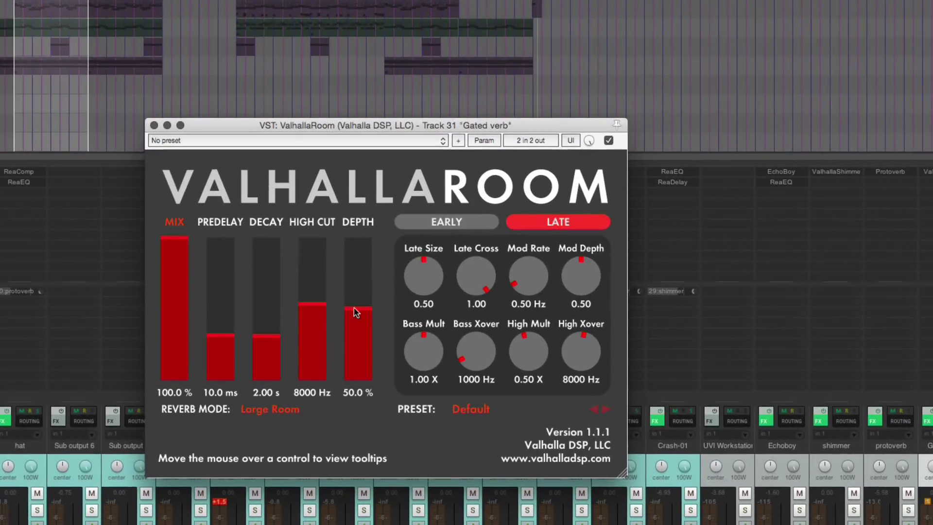
drag(355, 312, 357, 240)
drag(318, 293, 314, 266)
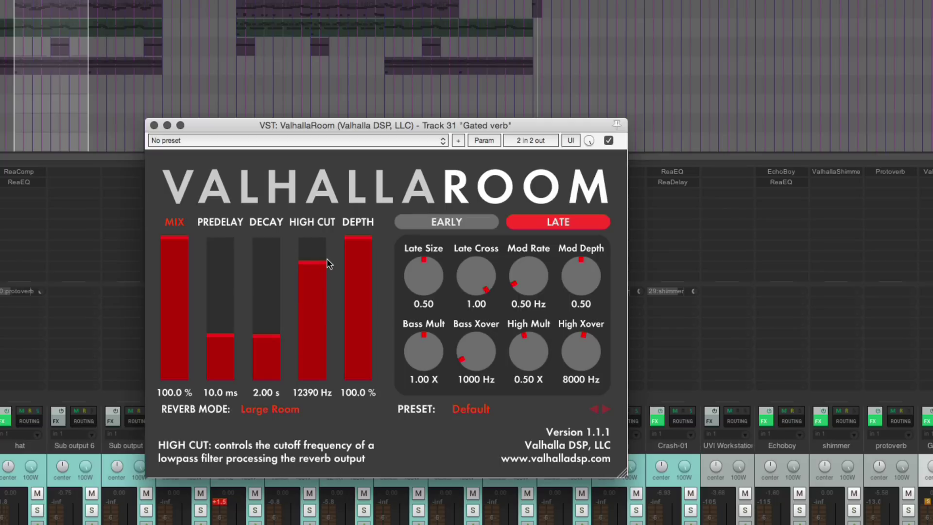
drag(278, 325, 274, 307)
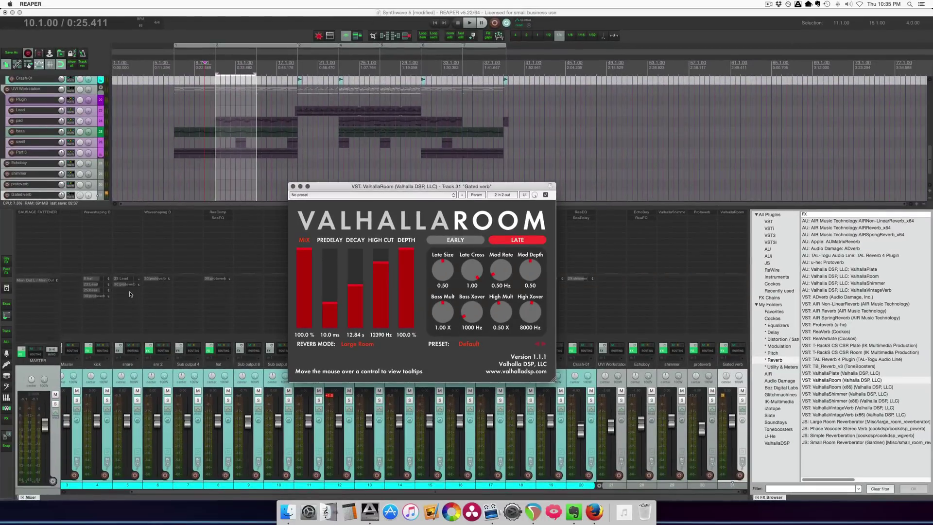
- Create a send from the snare track to the Gated verb track and close the send controls
click(128, 292)
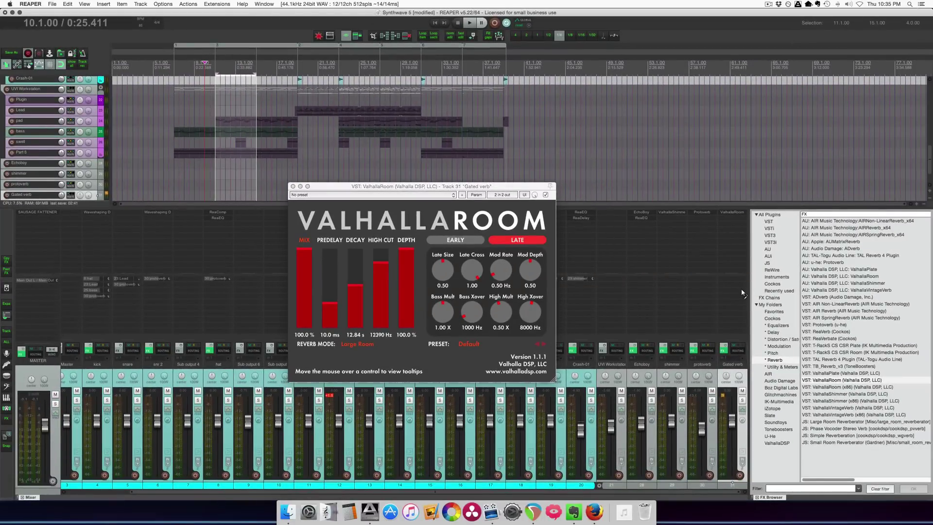
drag(128, 292, 742, 292)
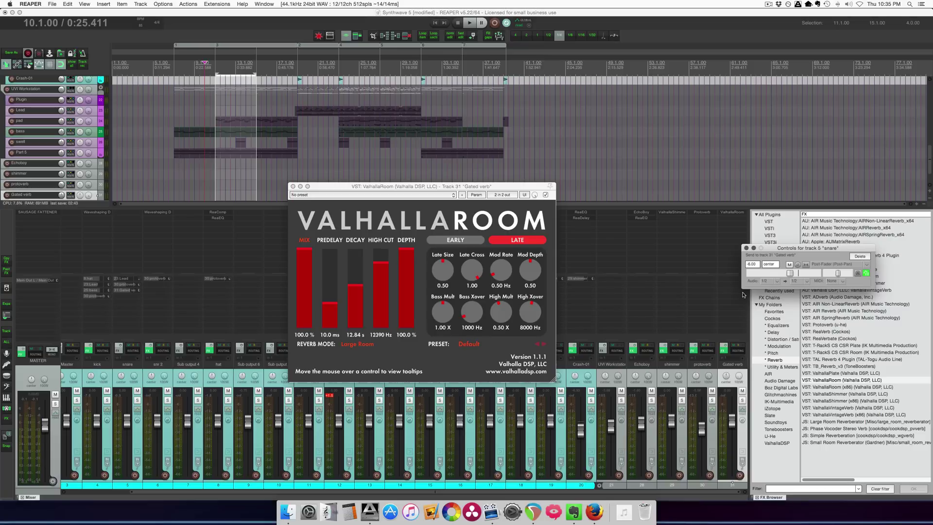
click(746, 249)
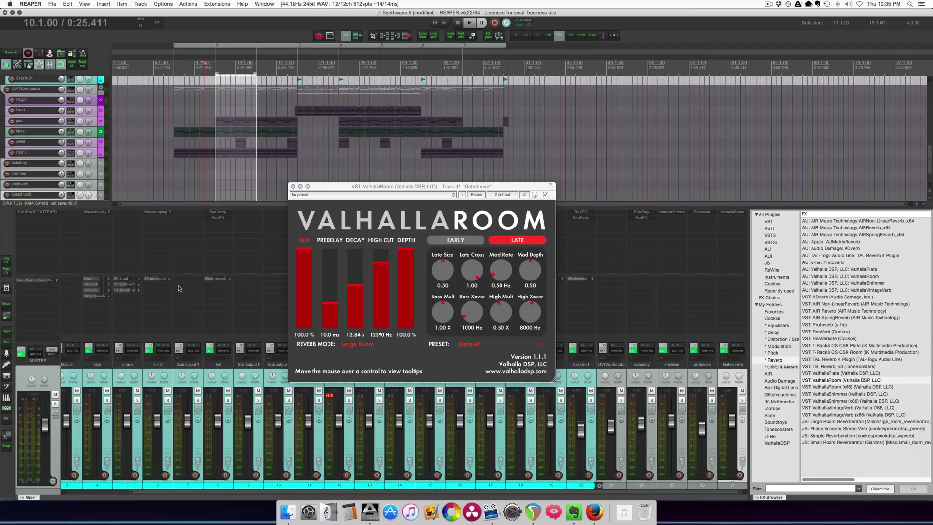
- Solo the snare track during playback to hear its reverb, and stop playback
key(space)
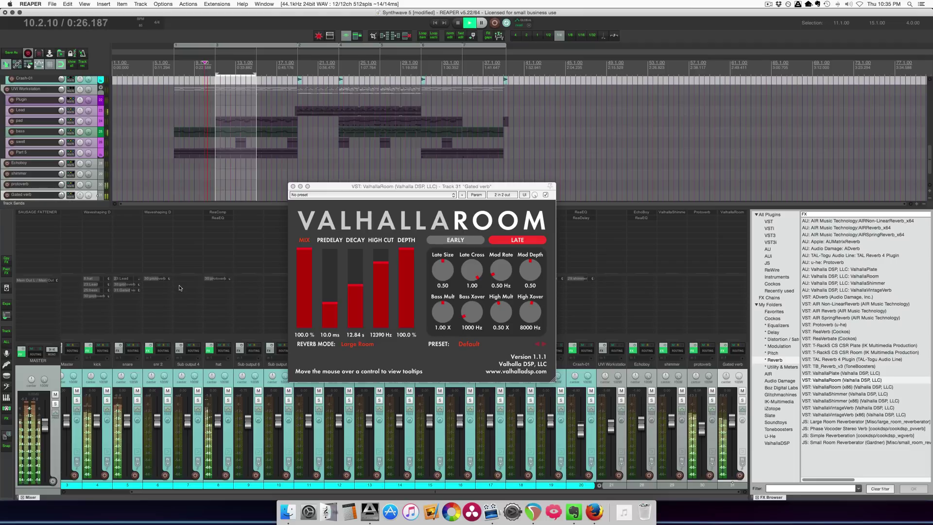
click(137, 400)
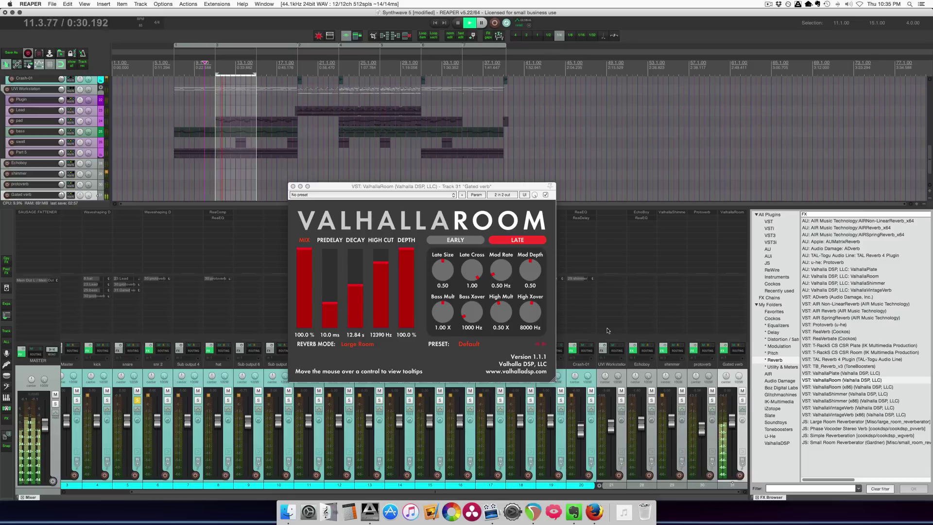
key(space)
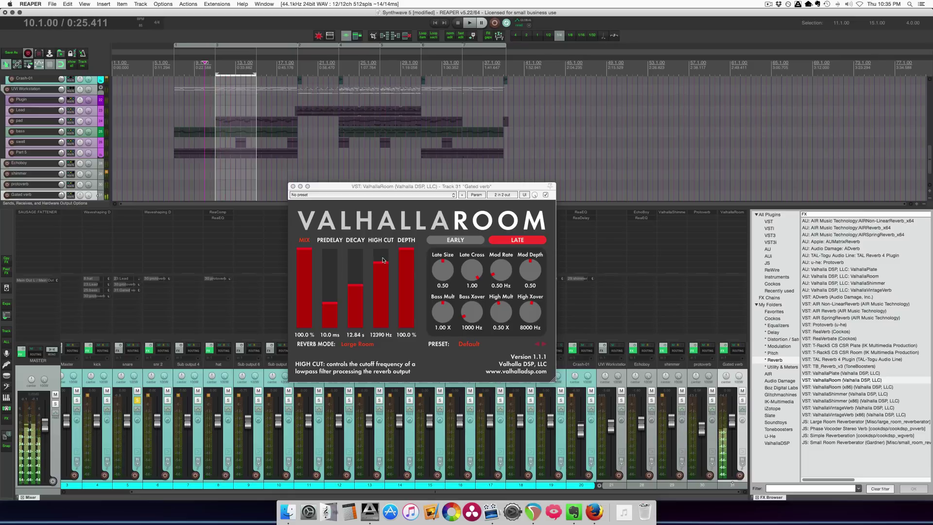
- Add ReaGate from the Cockos plugins after ValhallaRoom on the Gated verb track and place its window clear of the reverb sliders
click(772, 318)
click(829, 256)
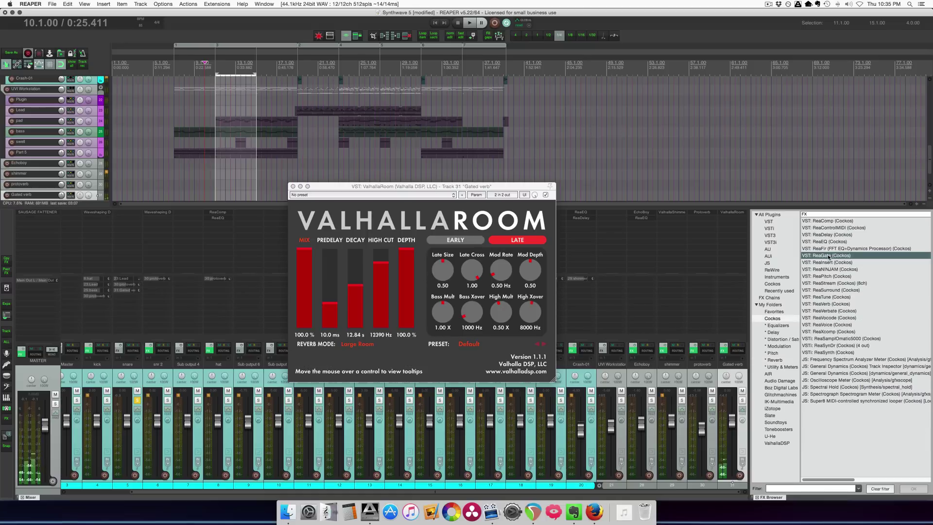
drag(829, 256, 733, 221)
drag(164, 351, 534, 271)
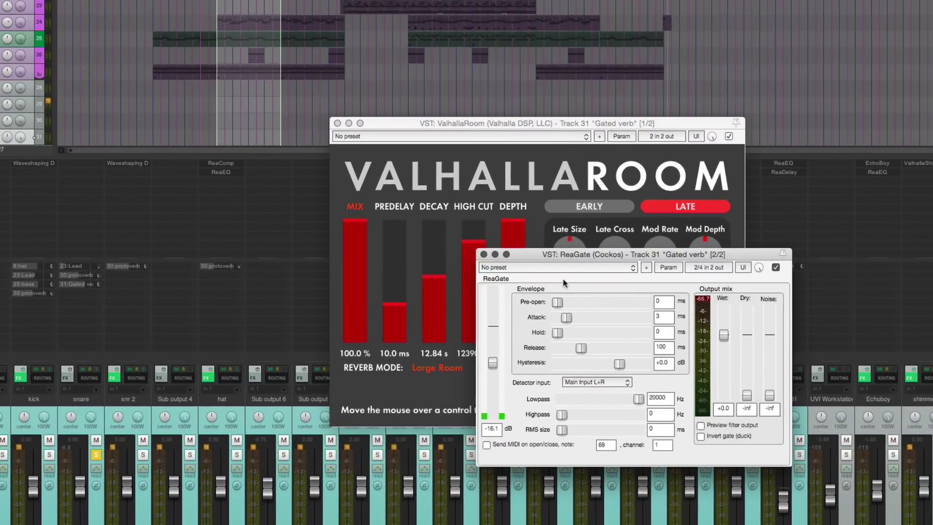
drag(572, 257, 595, 261)
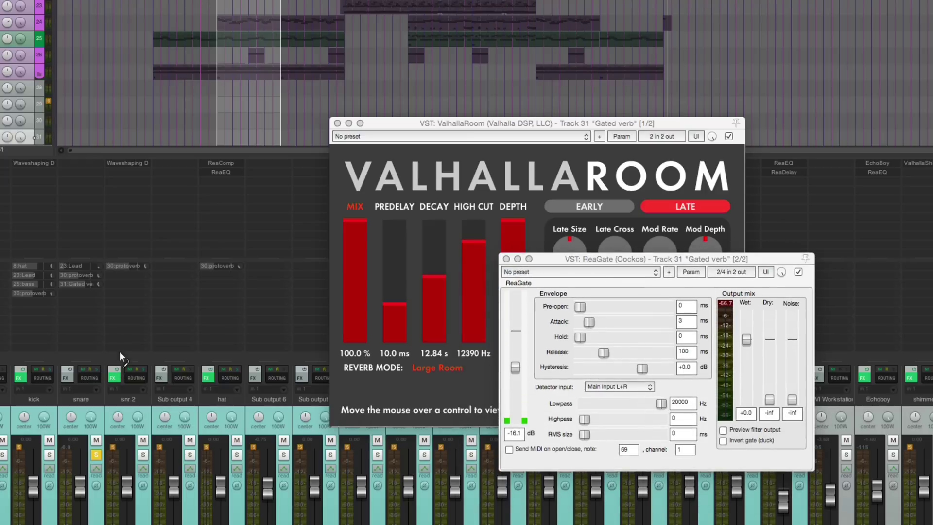
- Create a sidechain send from the snare to ReaGate on channels 3/4 and set the detector input to Auxiliary Input L+R
drag(632, 342, 625, 343)
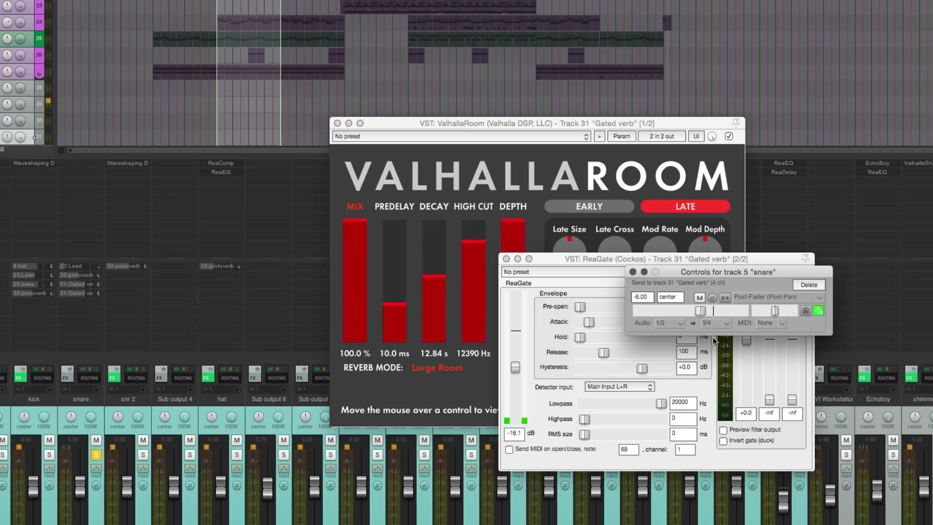
click(628, 385)
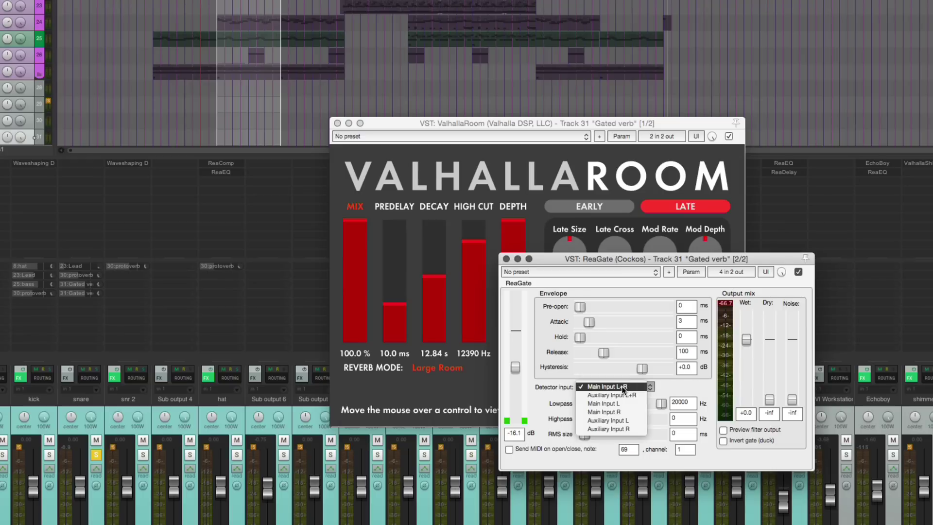
click(613, 395)
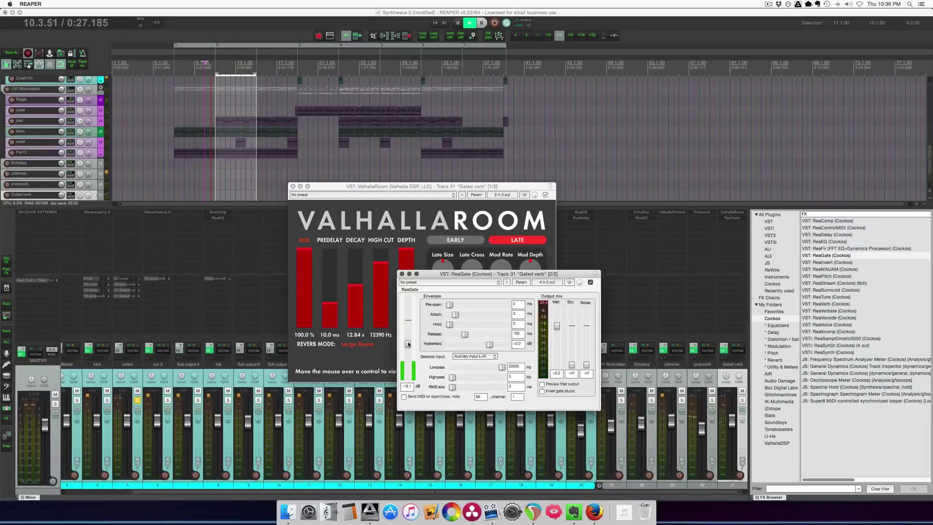
- Adjust ReaGate during playback to a threshold of -29.0 dB, hold of 34 ms and release of 456 ms
drag(407, 344, 409, 356)
key(space)
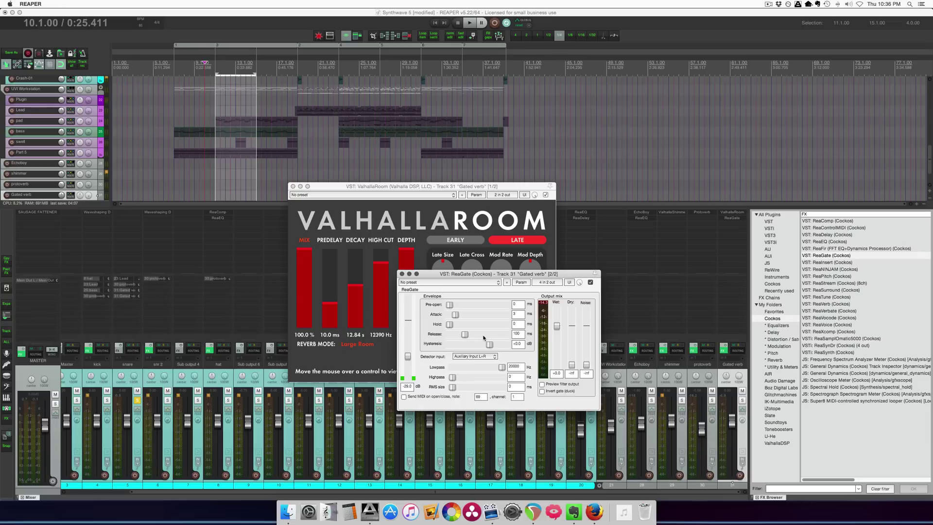
key(space)
drag(450, 324, 478, 335)
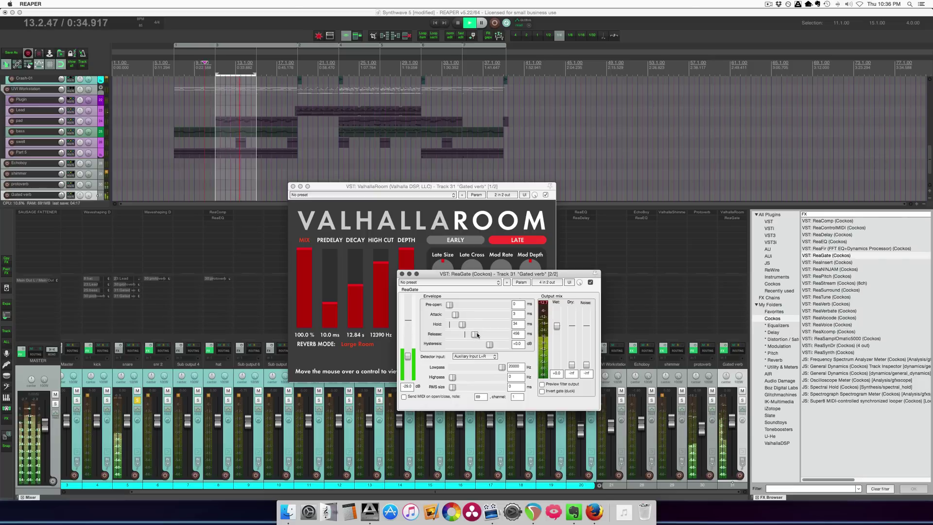
key(space)
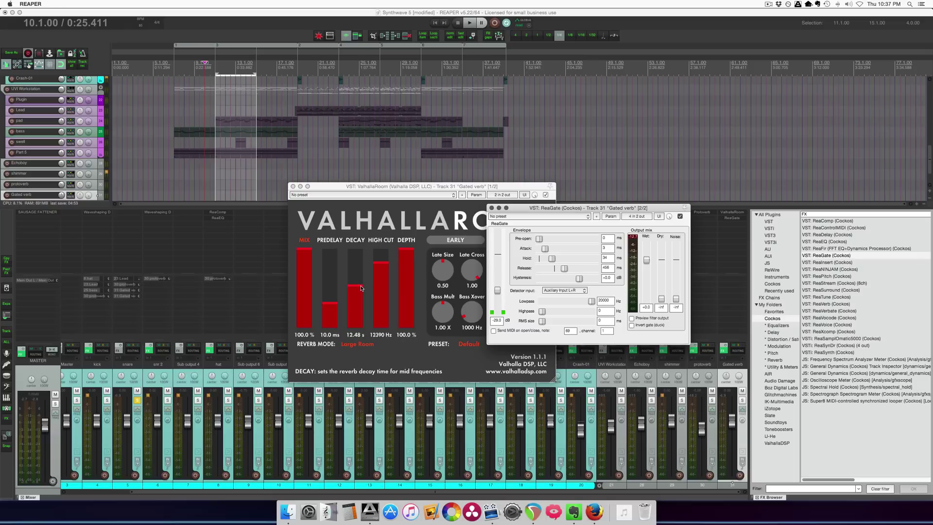
- Try a ValhallaRoom decay of 3.54 s, return it to 12.46 s, and reposition the plugin windows
drag(360, 286, 358, 302)
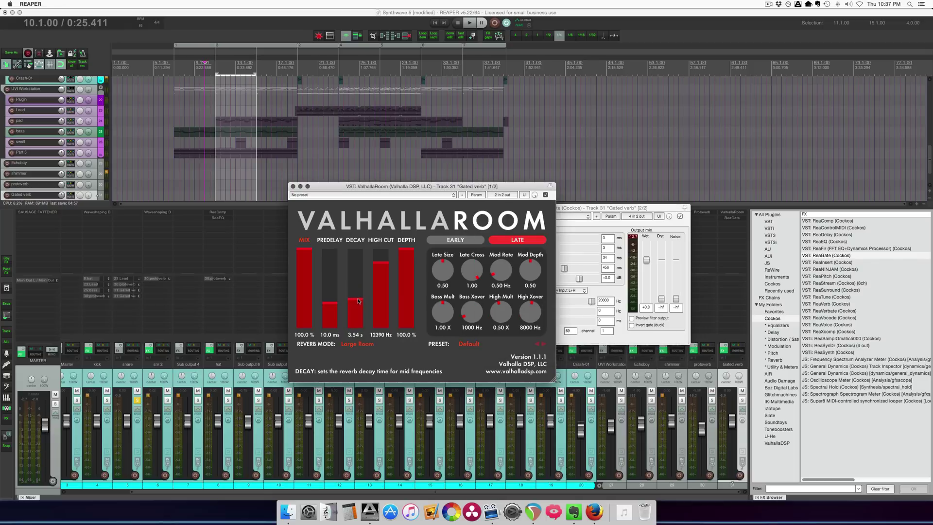
drag(358, 301, 359, 287)
drag(582, 211, 538, 215)
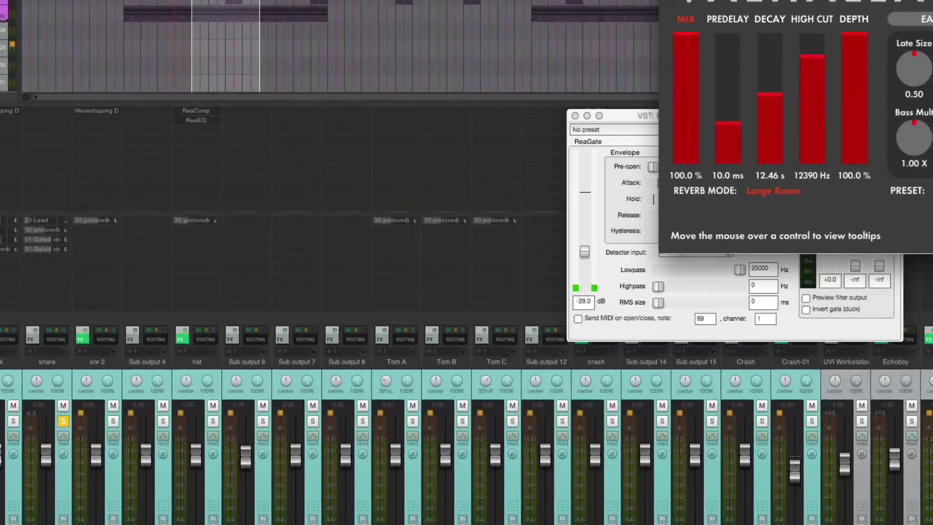
- Check the channel routing of the snare's two sends to the Gated verb track and close their controls
click(120, 290)
click(31, 241)
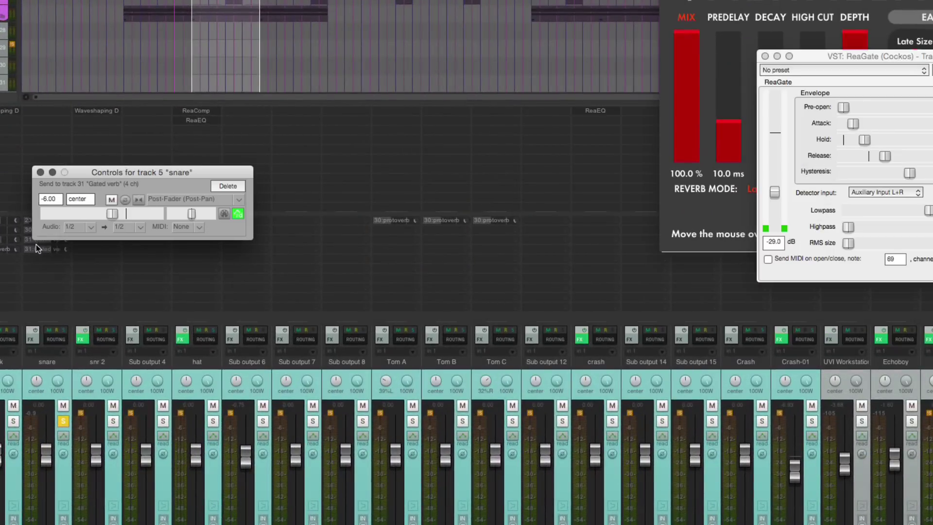
click(41, 250)
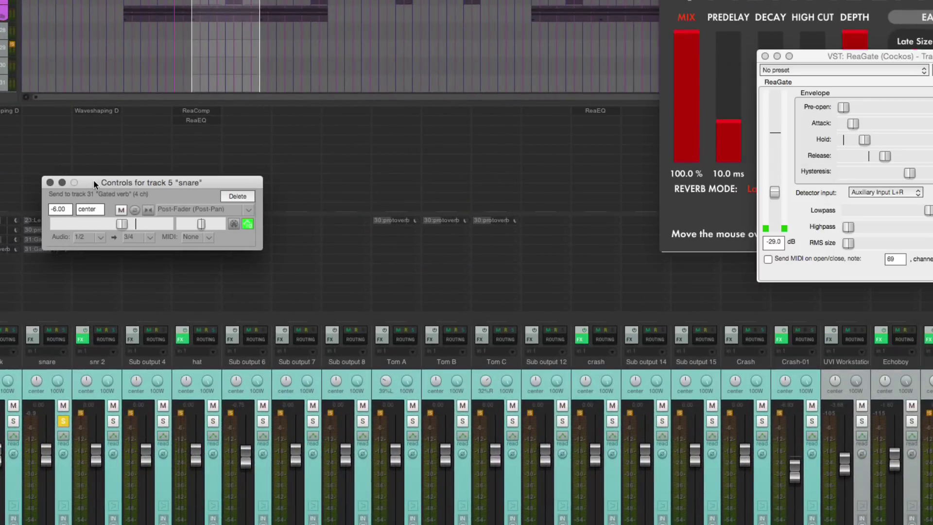
click(51, 182)
- Copy both of the snare's Gated verb sends to the Tom A, Tom B and Tom C tracks
drag(50, 237, 452, 234)
drag(444, 231, 487, 243)
drag(46, 248, 488, 243)
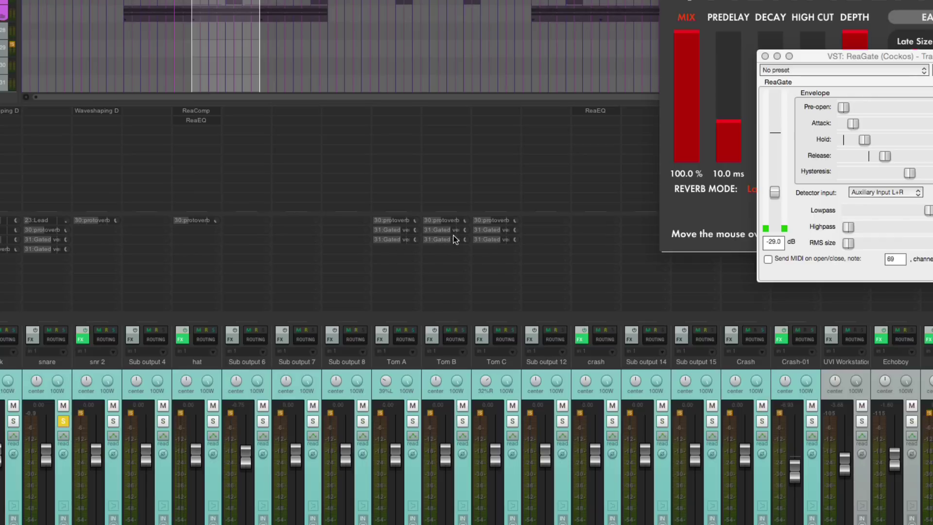
- Solo Tom A, Tom B and Tom C along with the snare and play the section
key(space)
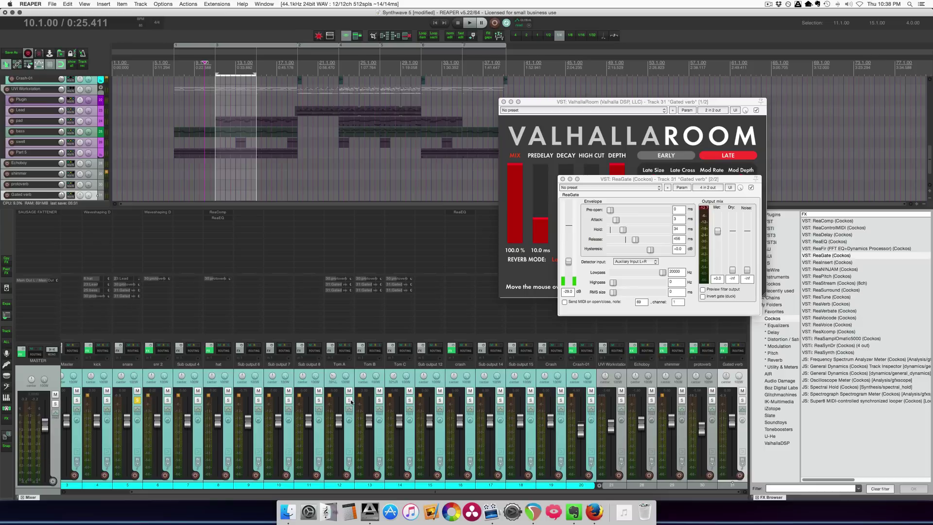
drag(350, 400, 410, 400)
key(space)
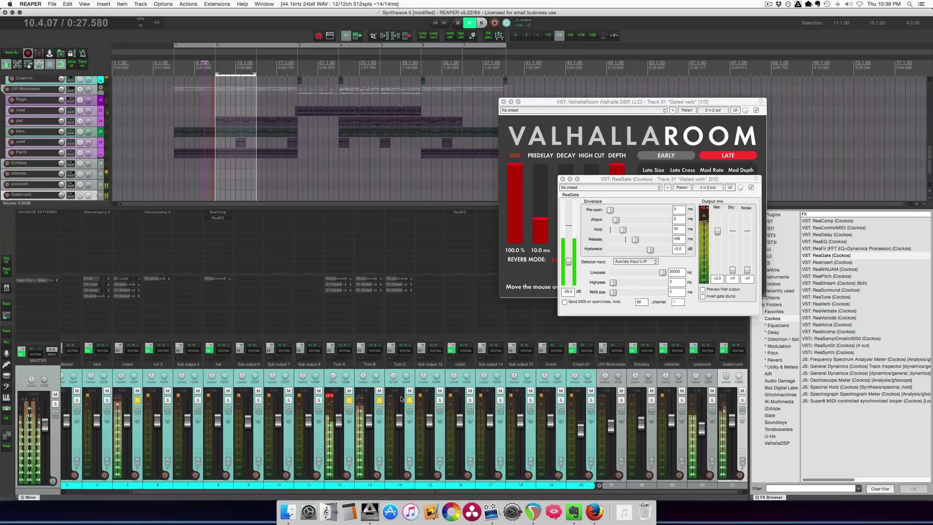
- Clear the snare and tom solos and play the full mix with the Gated verb track muted and again unmuted to compare
key(space)
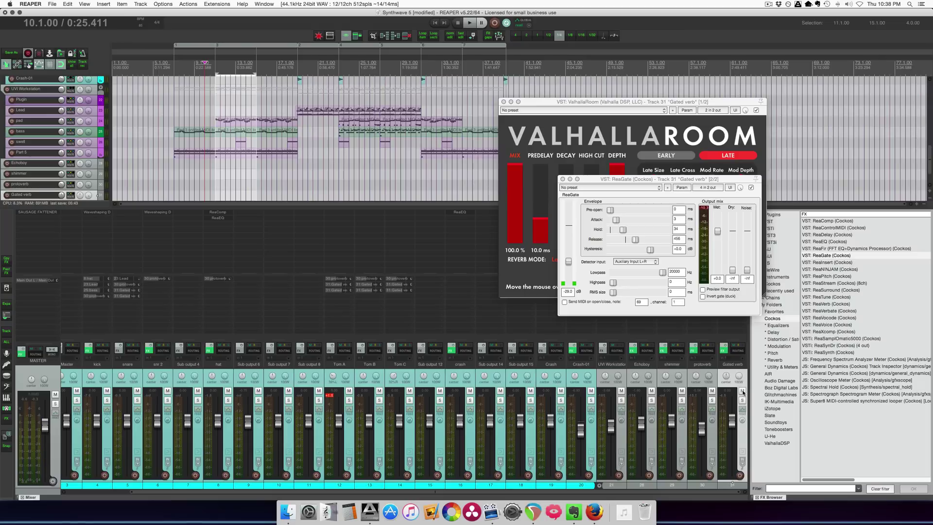
click(742, 391)
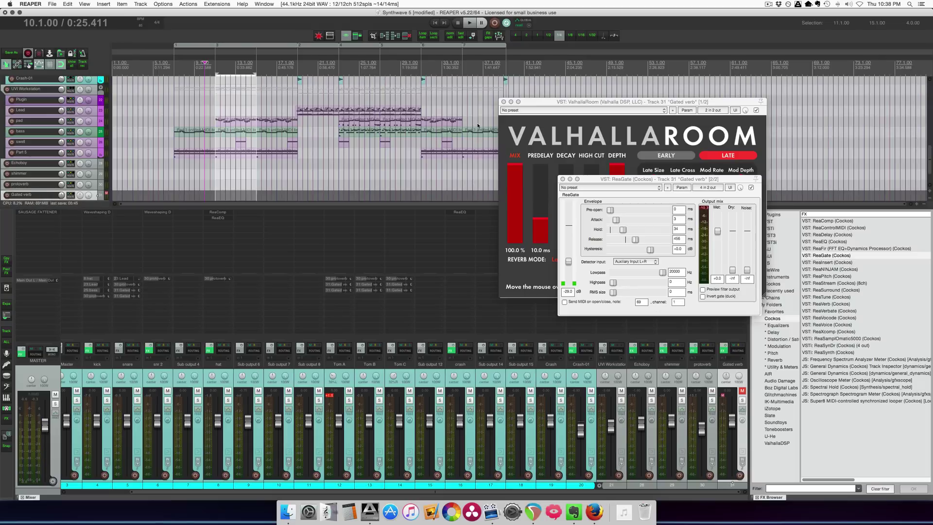
key(space)
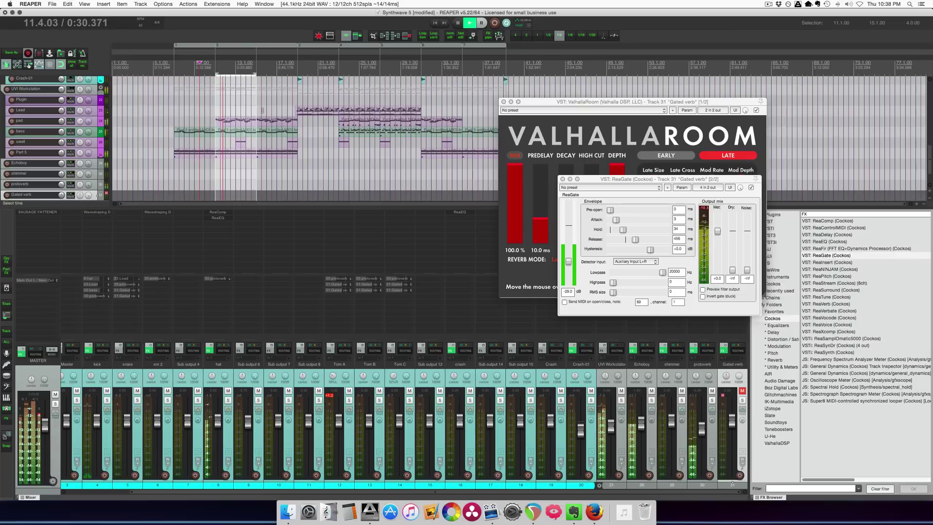
key(space)
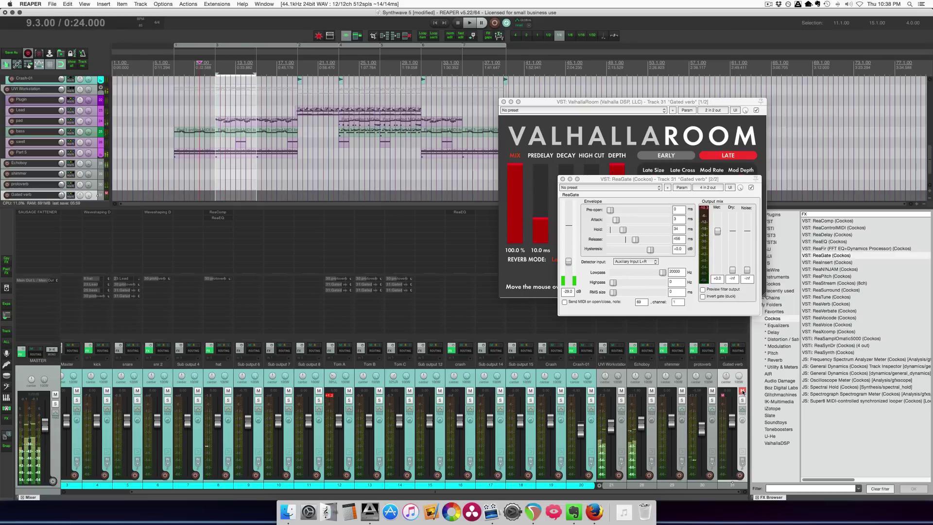
key(space)
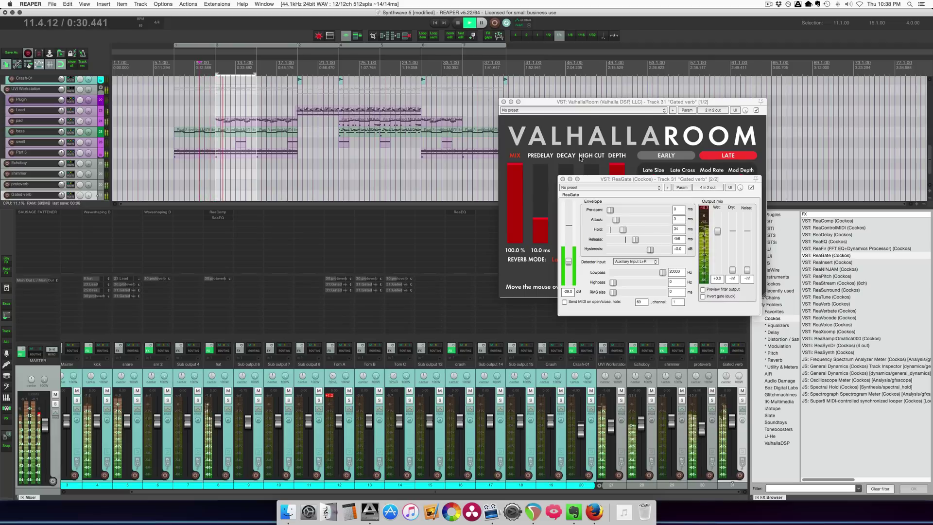
key(space)
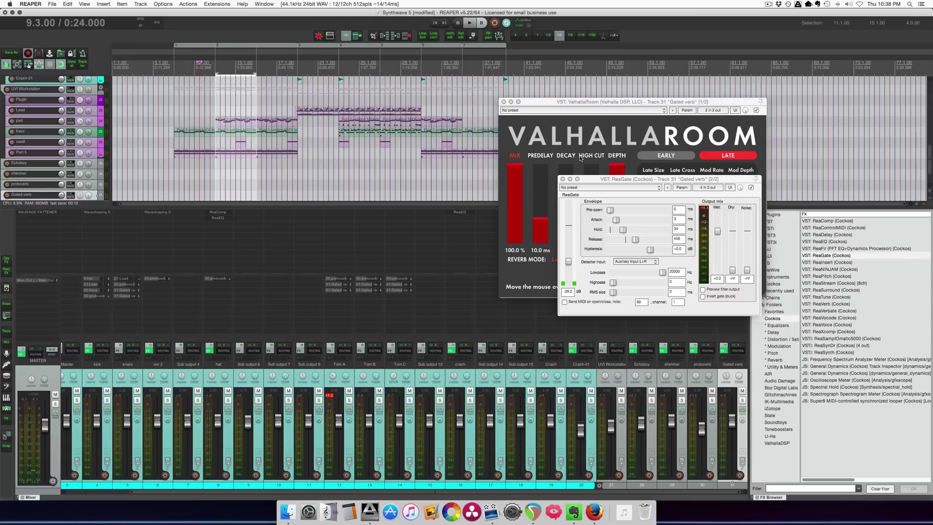